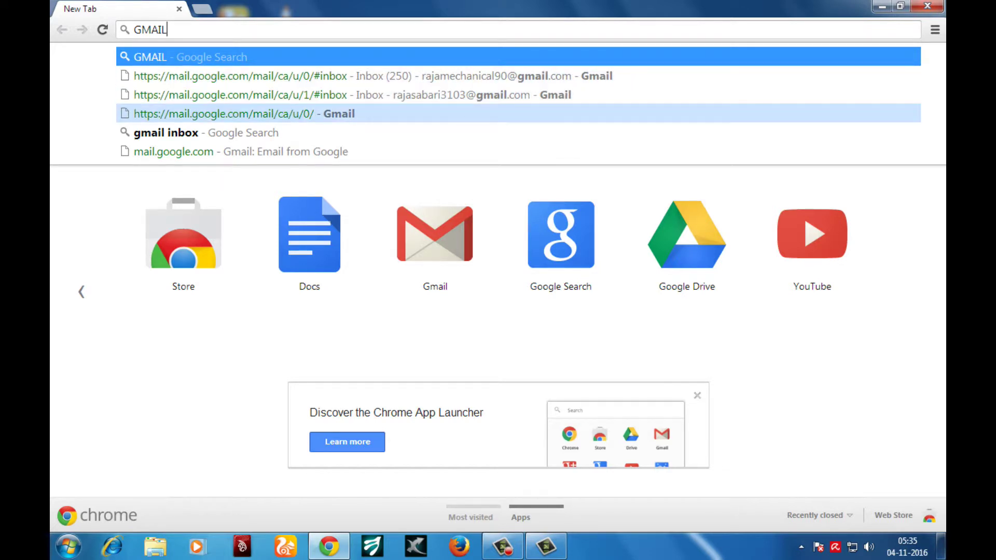
# Step: Open Gmail, choose the third saved account, and sign in with the account password
pyautogui.click(233, 114)
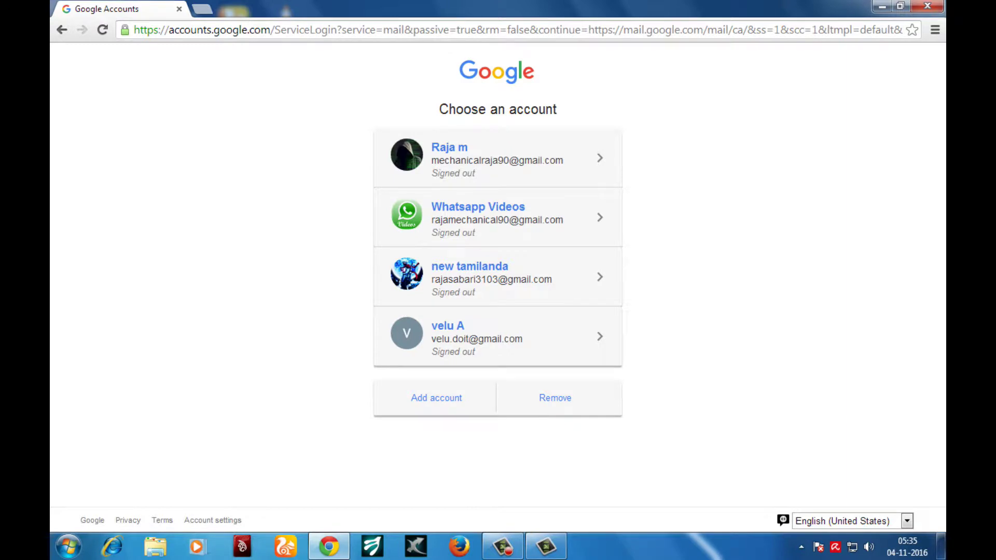
pyautogui.click(470, 275)
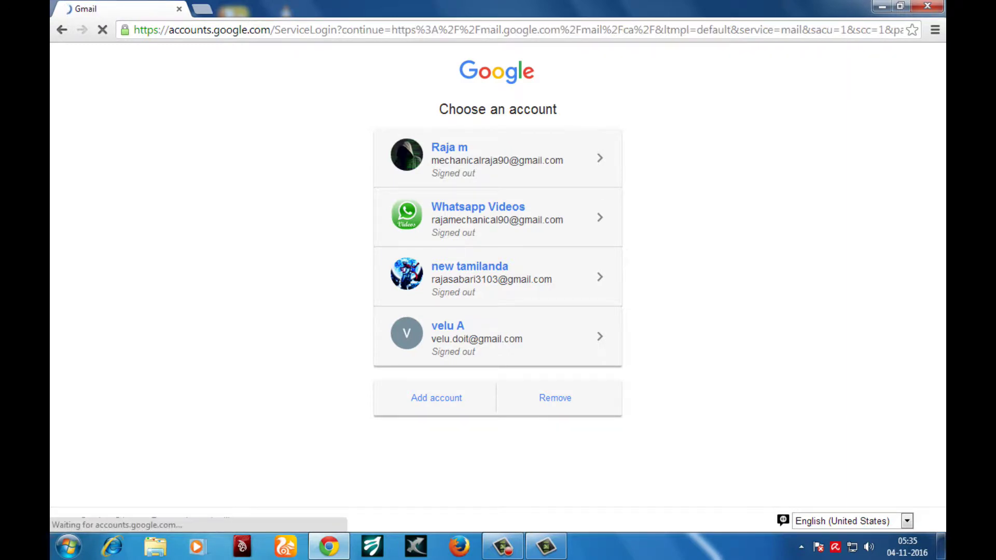
pyautogui.write('*')
pyautogui.press('BackSpace')
pyautogui.write('********')
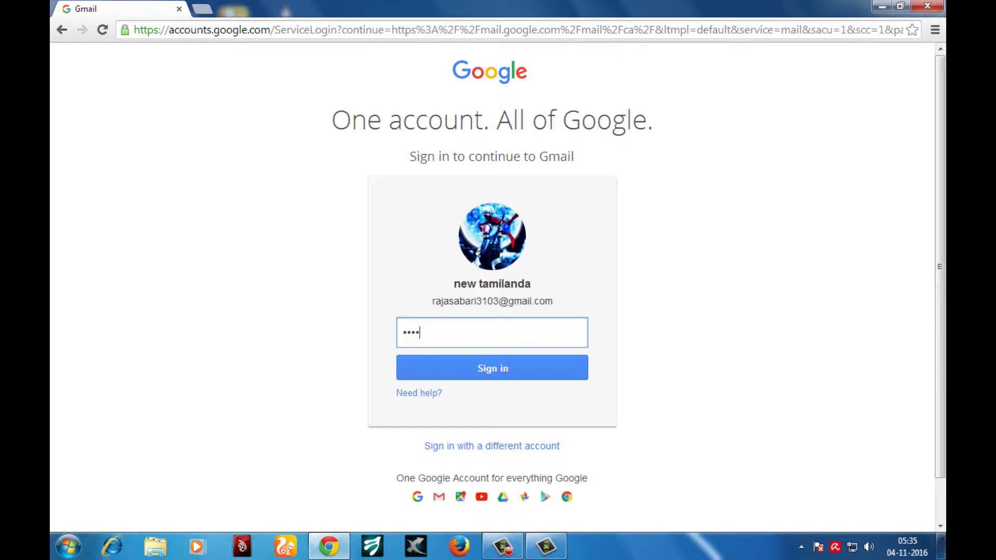
pyautogui.write('*****')
pyautogui.press('Return')
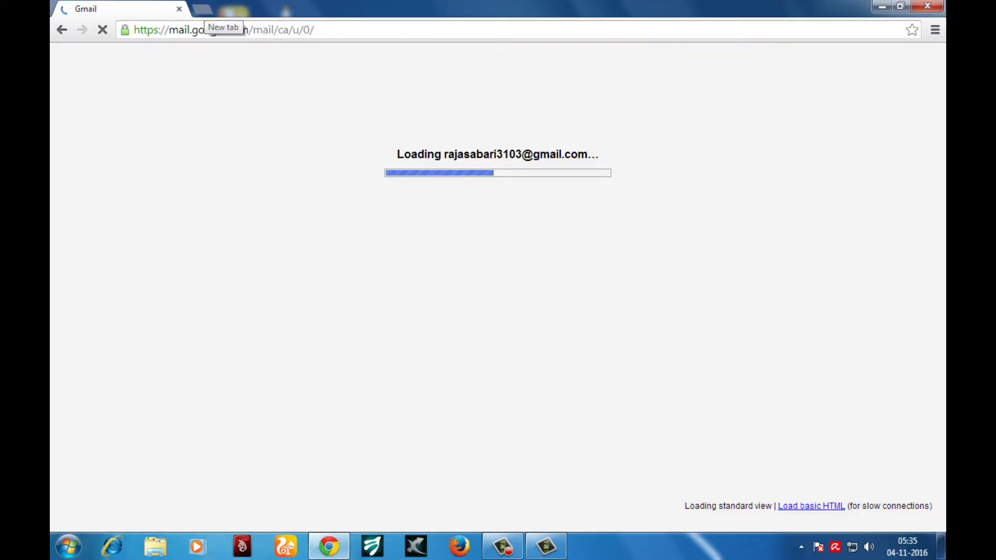
# Step: Open blogger.com in a new browser tab and close the Gmail inbox tab
pyautogui.click(201, 9)
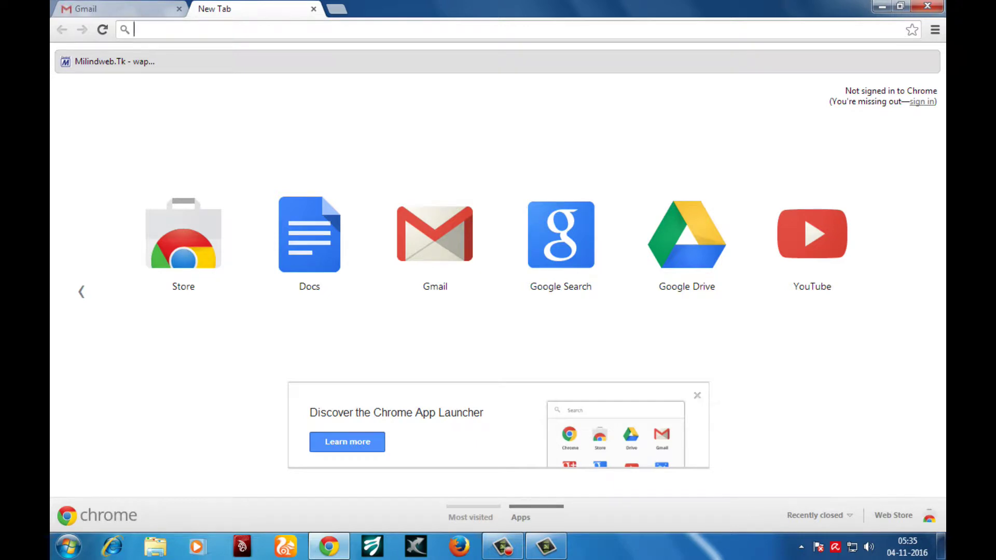
pyautogui.write('blogger.com')
pyautogui.press('Return')
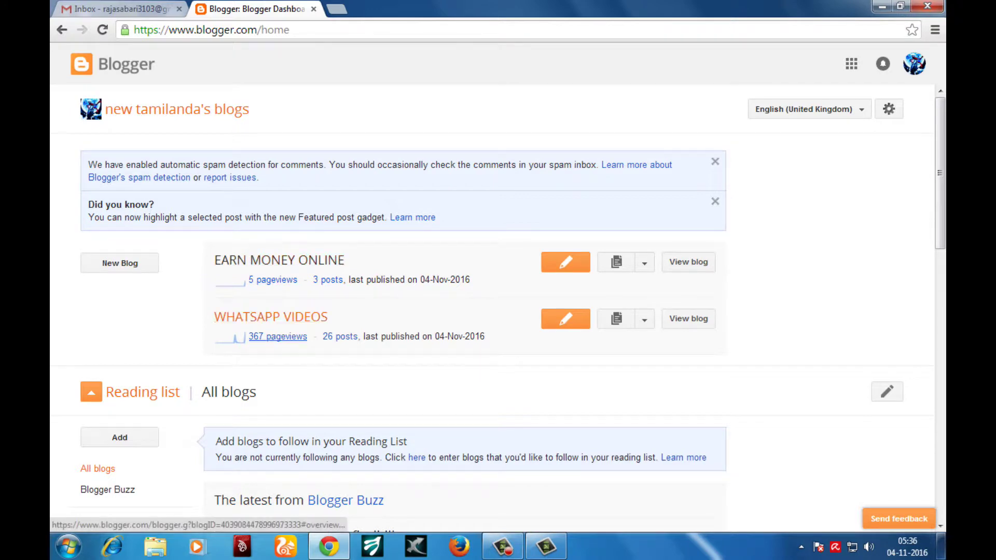
pyautogui.click(270, 317)
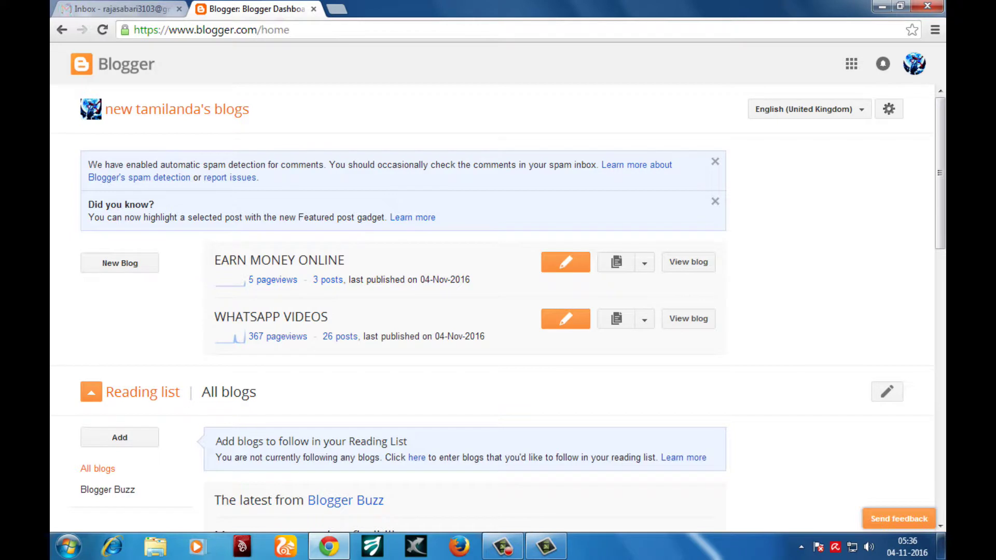
pyautogui.hotkey('ctrl', '1')
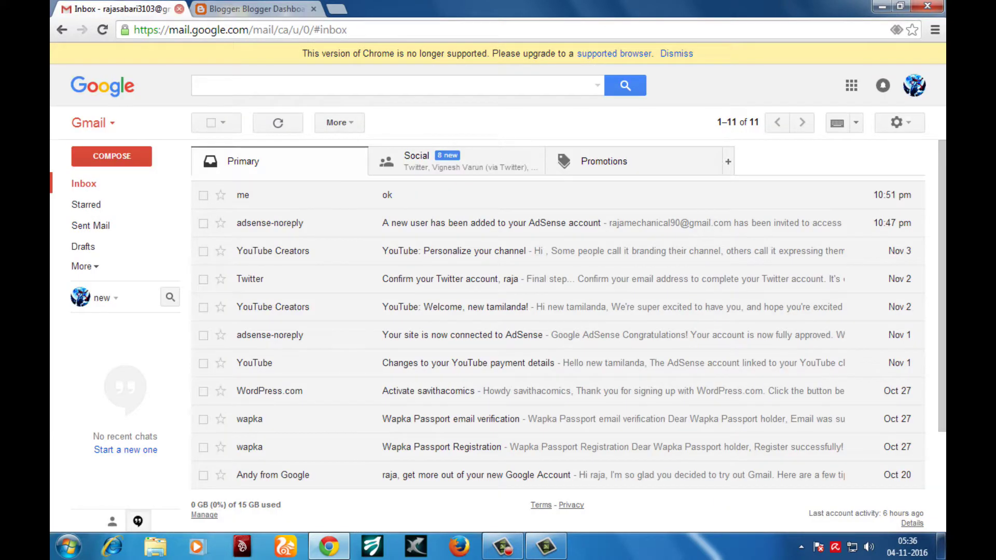
pyautogui.click(179, 8)
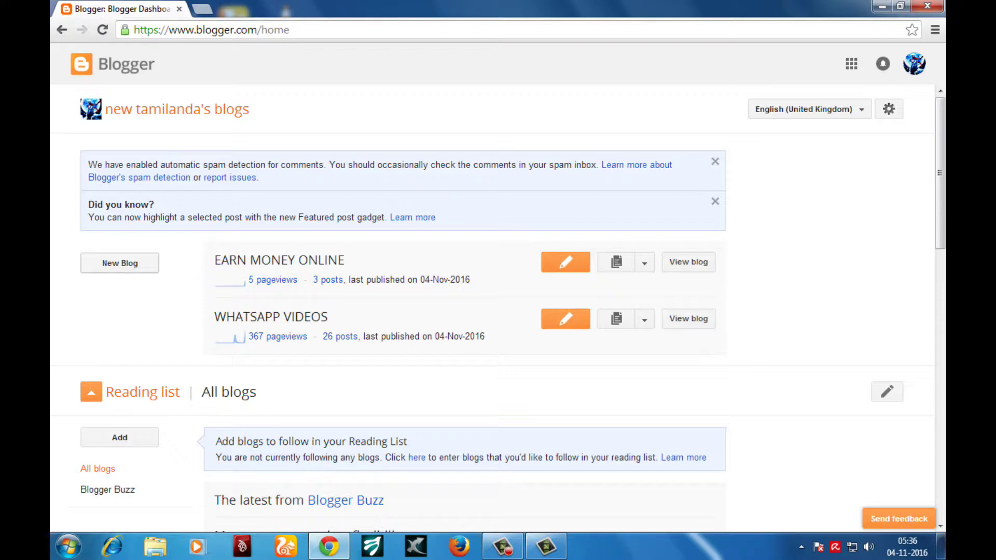
# Step: Review the title, address and template options for creating a new blog, leaving the form without creating one
pyautogui.click(119, 263)
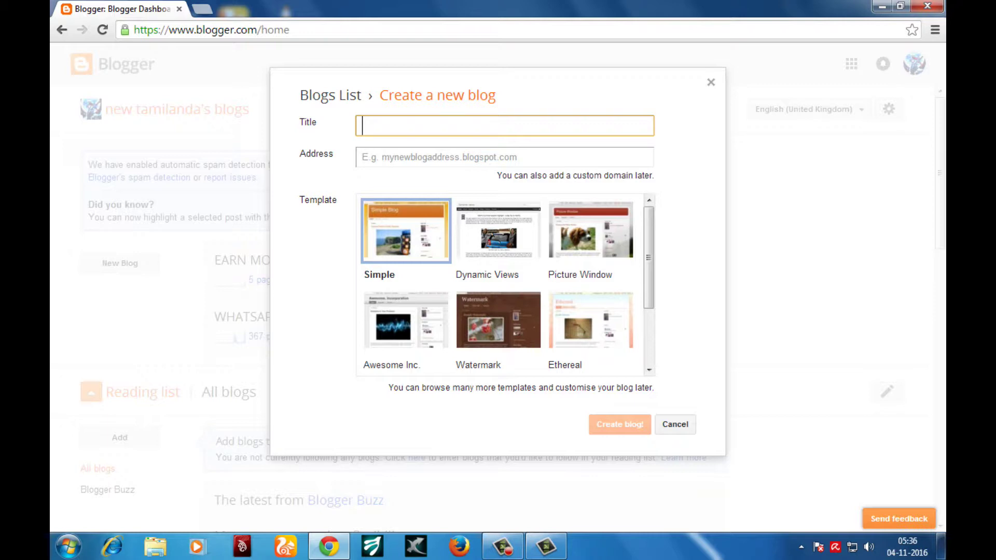
pyautogui.click(504, 157)
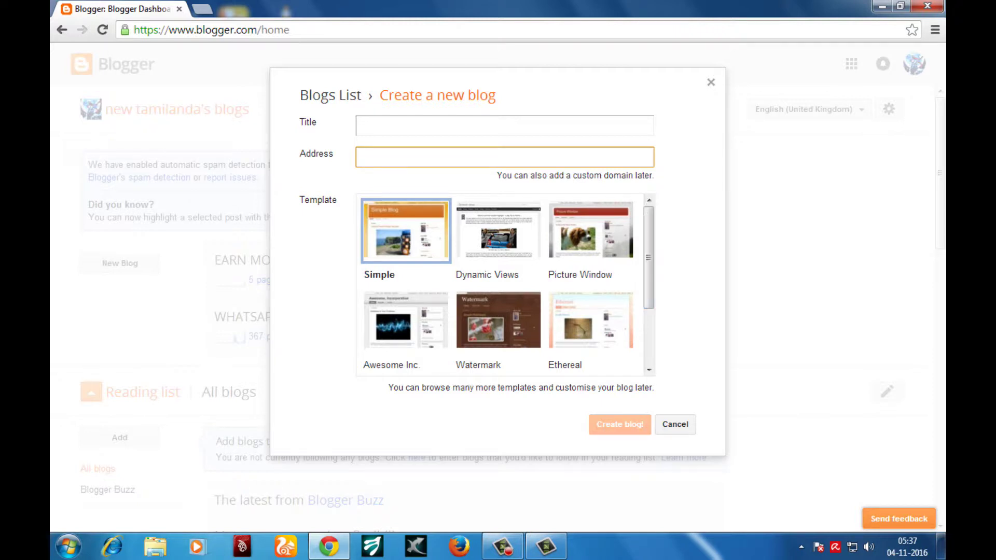
pyautogui.scroll(-3, 506, 285)
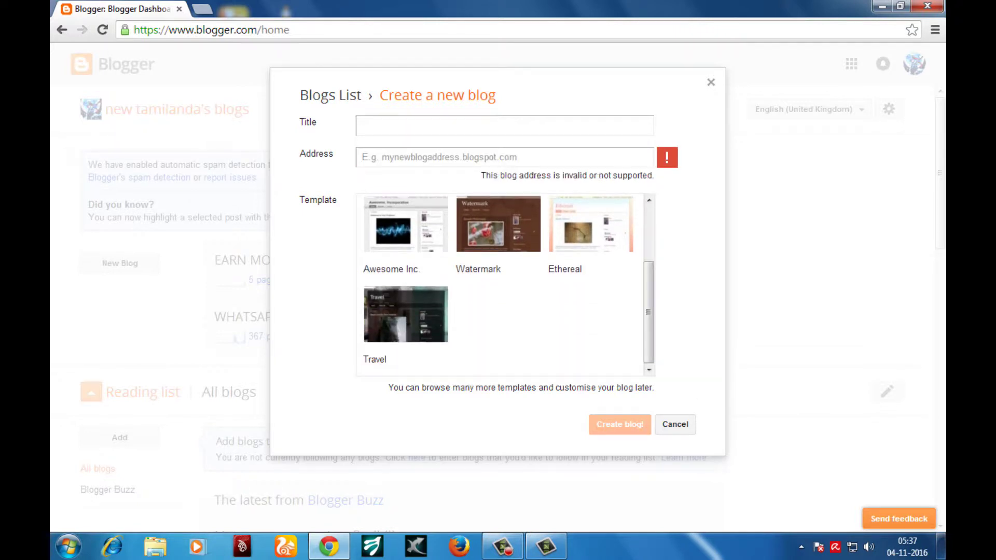
pyautogui.click(711, 82)
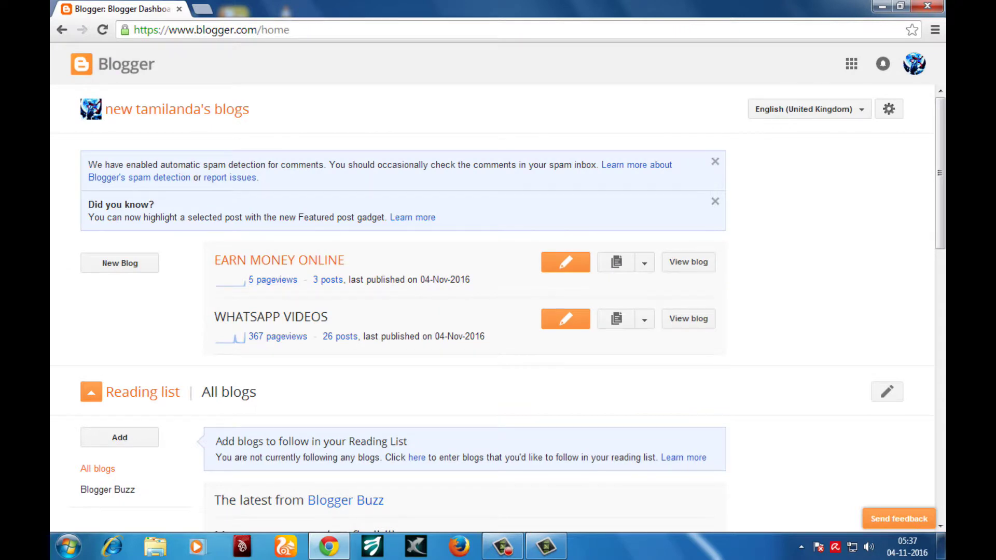
# Step: Open the EARN MONEY ONLINE blog's overview and examine its pageviews chart and updates
pyautogui.scroll(-6, 275, 291)
pyautogui.scroll(6, 270, 317)
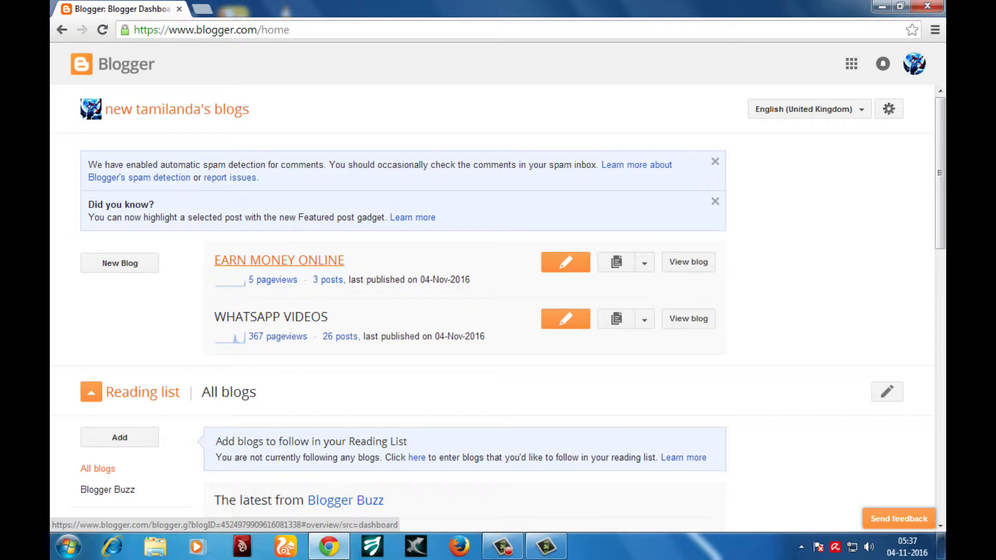
pyautogui.click(280, 259)
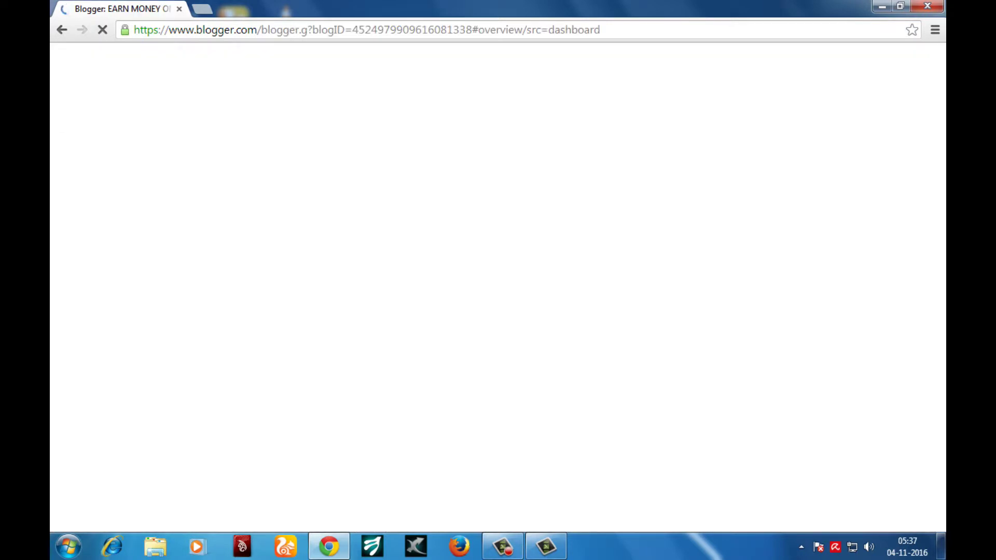
pyautogui.scroll(-4, 305, 345)
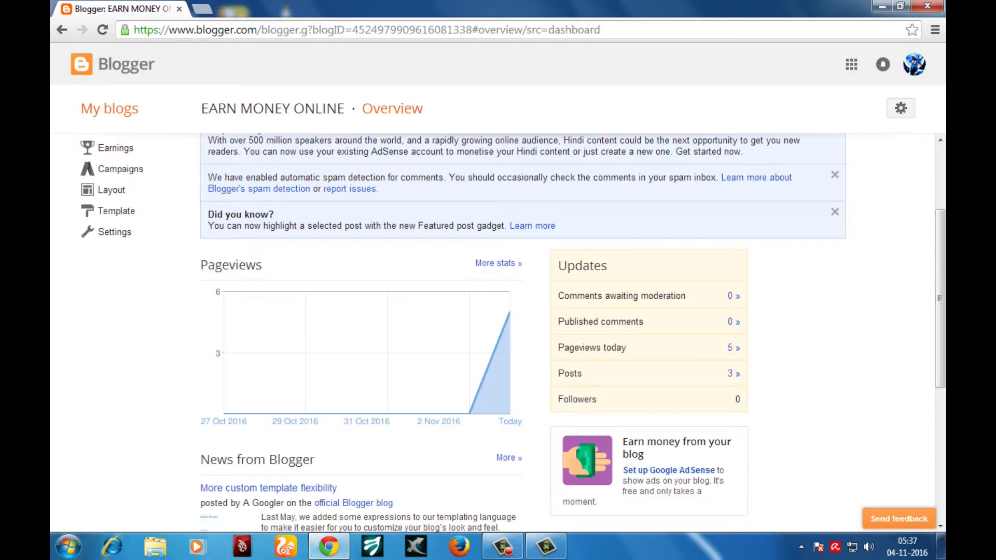
pyautogui.moveTo(510, 241)
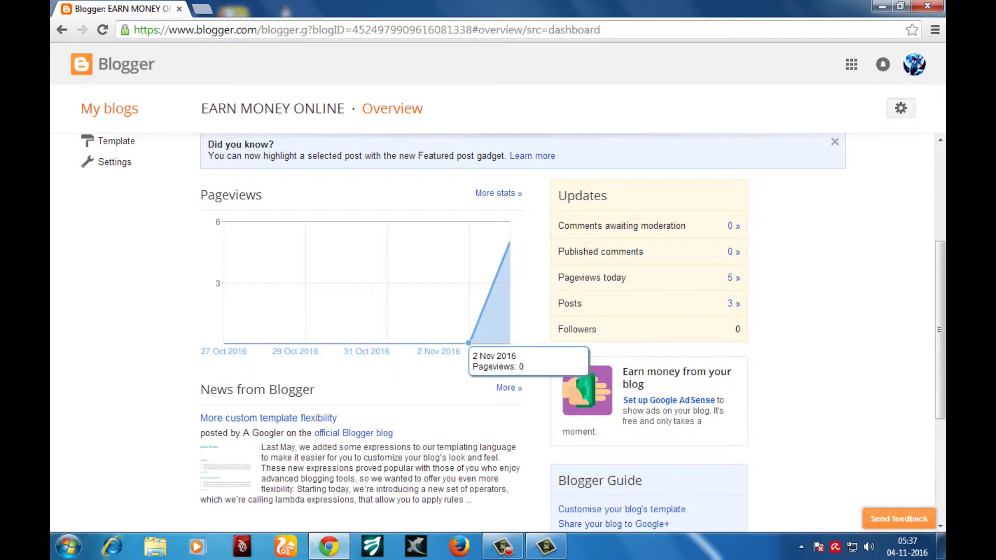
pyautogui.scroll(1, 470, 343)
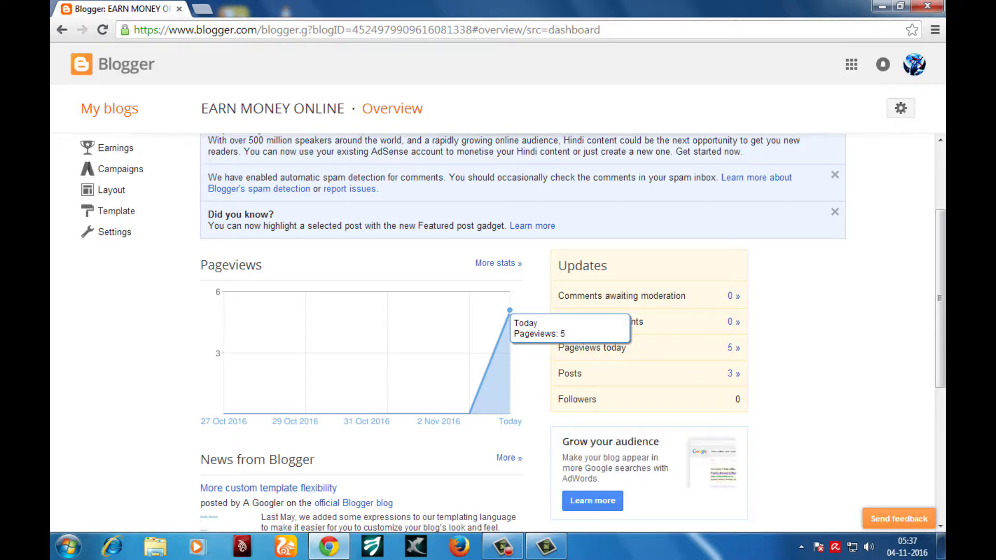
pyautogui.scroll(1, 470, 344)
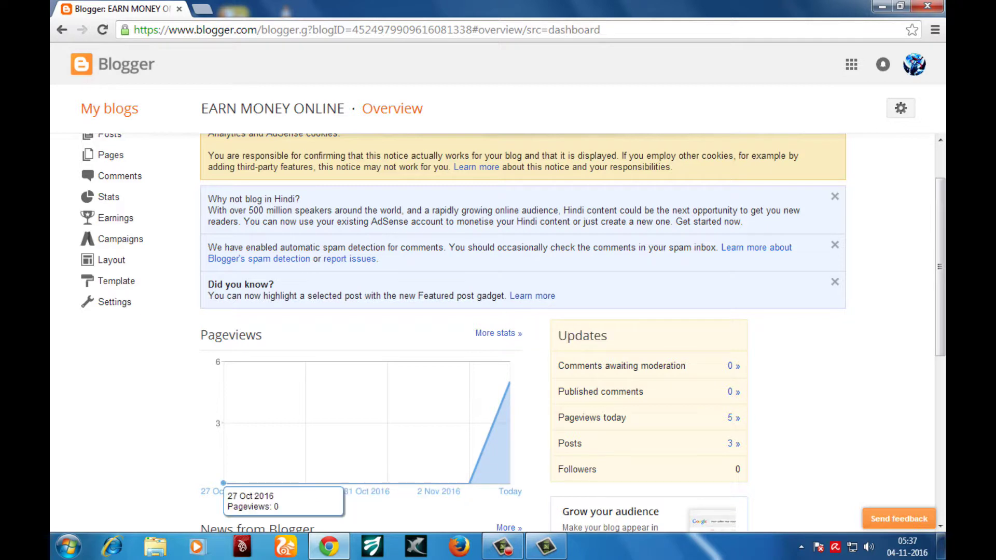
pyautogui.scroll(1, 114, 281)
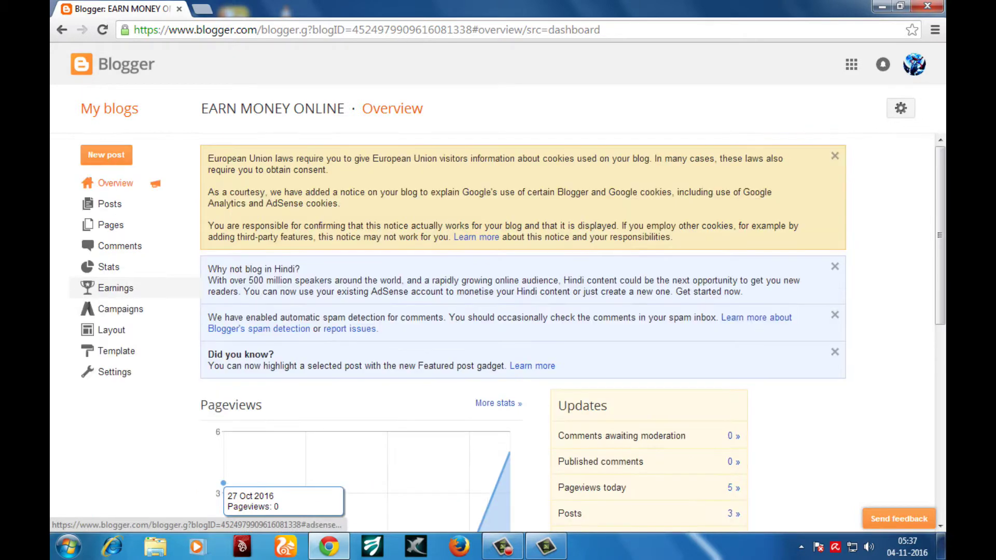
# Step: Create a new post in the EARN MONEY ONLINE blog with the body text "earn money"
pyautogui.click(110, 204)
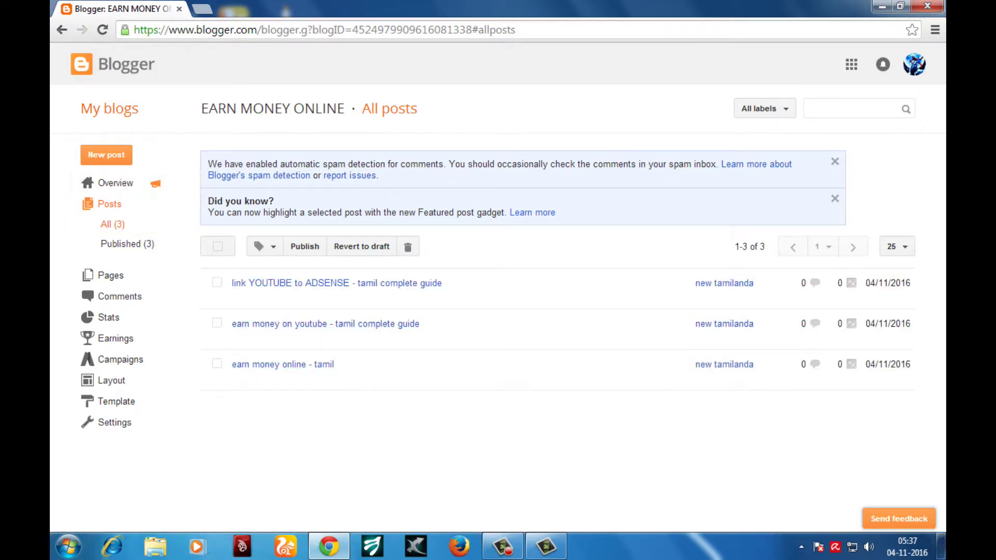
pyautogui.click(106, 154)
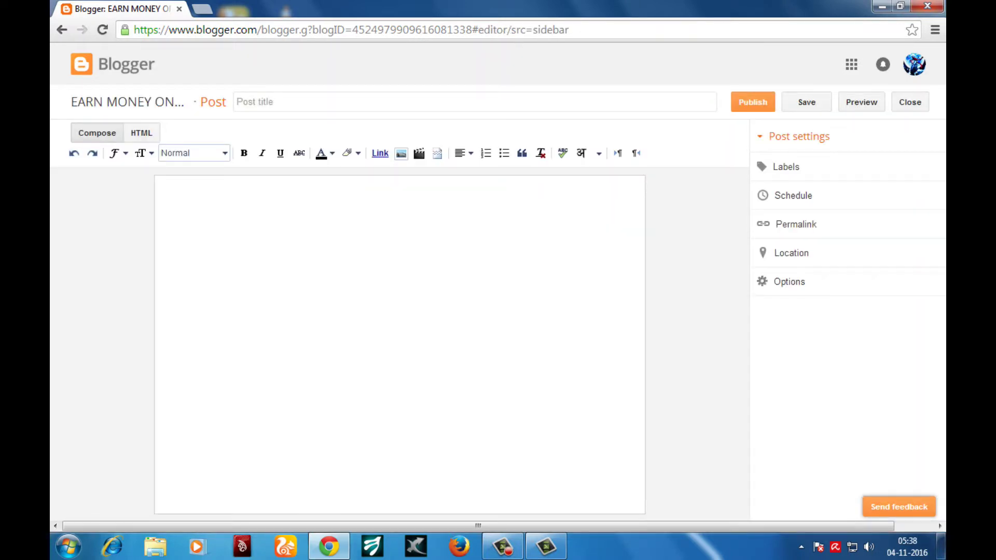
pyautogui.rightClick(247, 241)
pyautogui.press('Escape')
pyautogui.write('earn money')
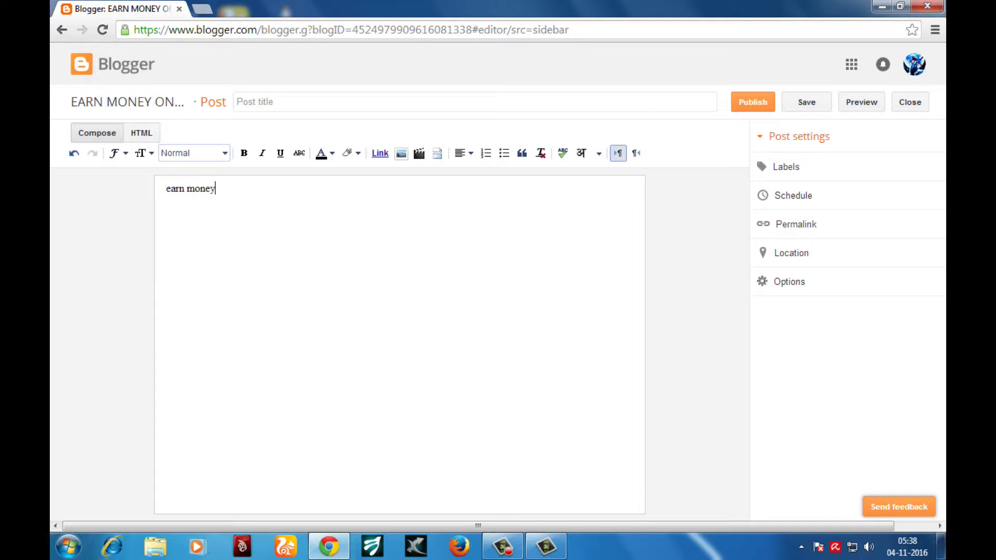
# Step: Inspect the link settings for the "earn money" text and the image upload options, cancelling both dialogs
pyautogui.moveTo(165, 189); pyautogui.dragTo(215, 189)
pyautogui.hotkey('ctrl', 'shift', 'a')
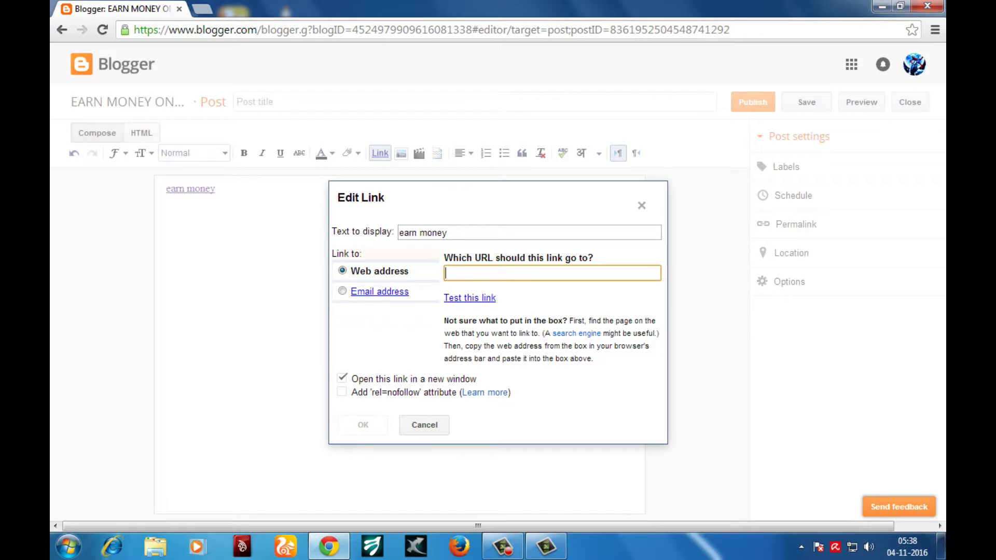
pyautogui.press('Escape')
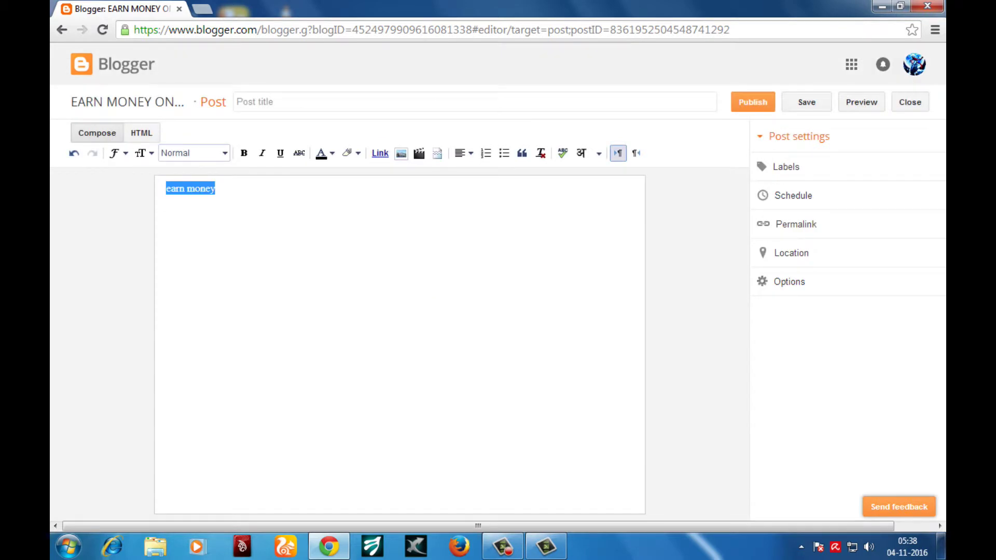
pyautogui.click(401, 153)
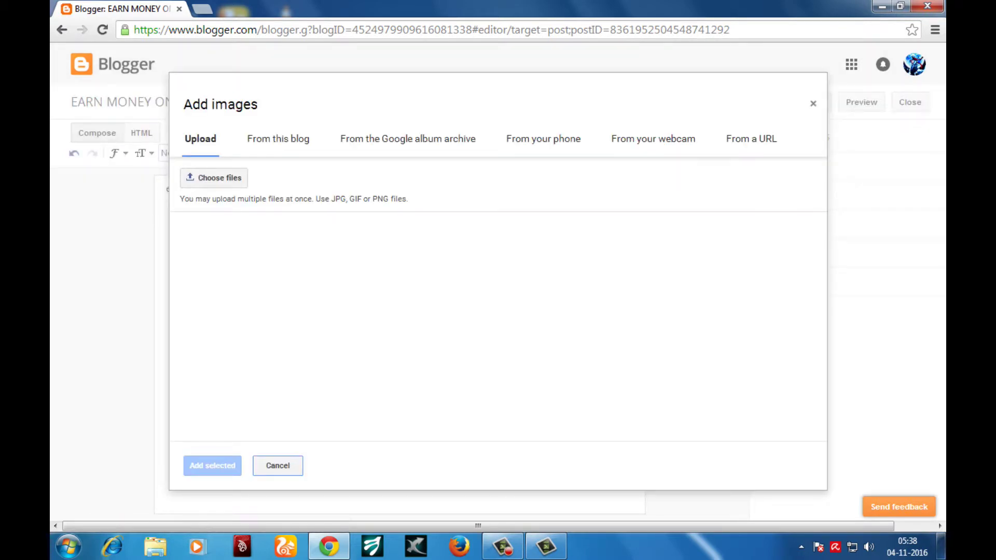
pyautogui.press('Escape')
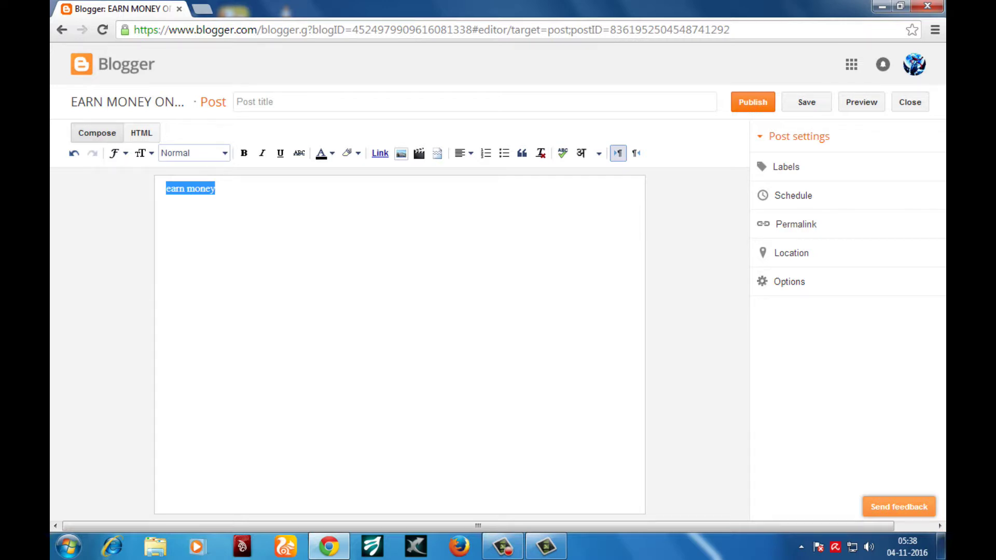
# Step: Leave the post editor and look through the blog's overview page
pyautogui.click(753, 102)
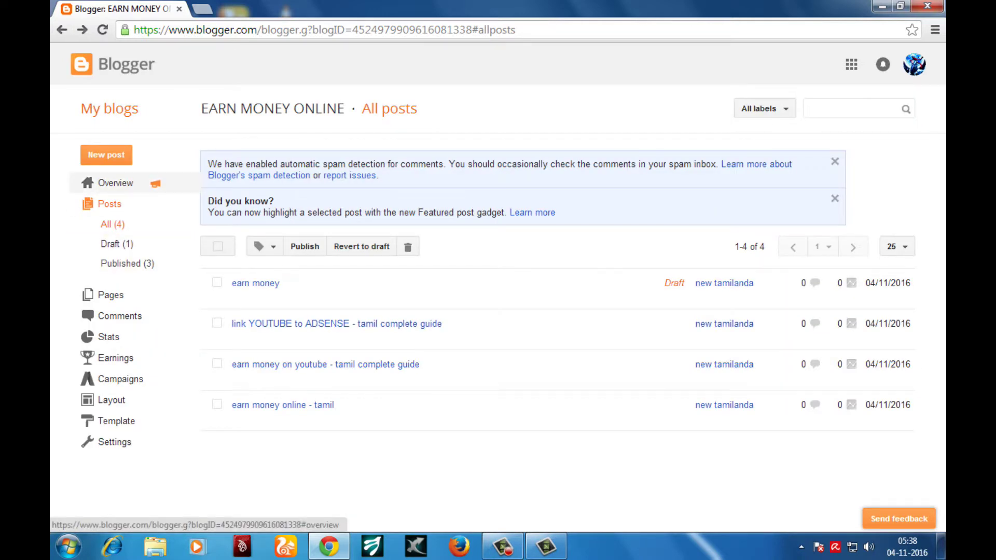
pyautogui.click(115, 183)
pyautogui.scroll(-4, 115, 183)
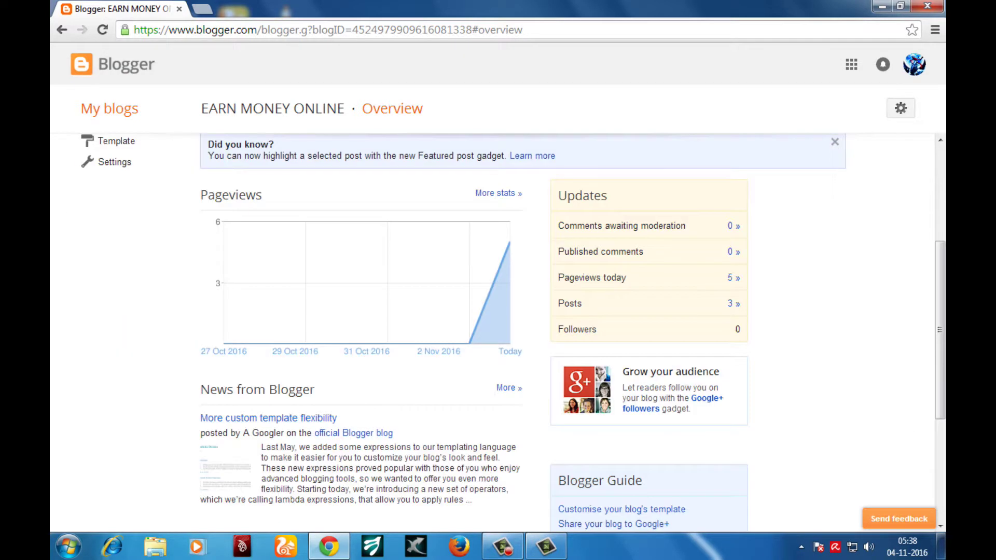
pyautogui.scroll(4, 108, 207)
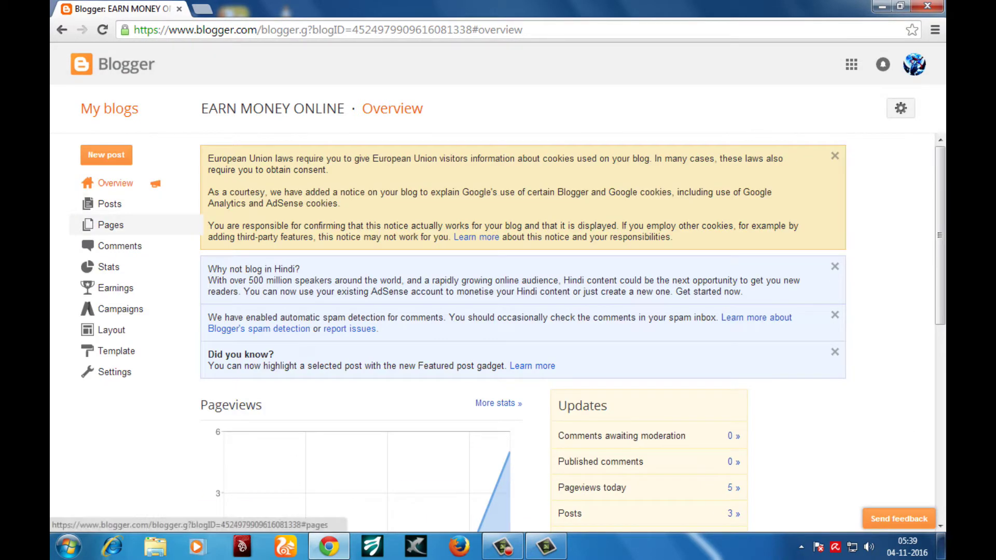
# Step: Look through the blog's pages, posts, published comments and overview stats
pyautogui.click(110, 225)
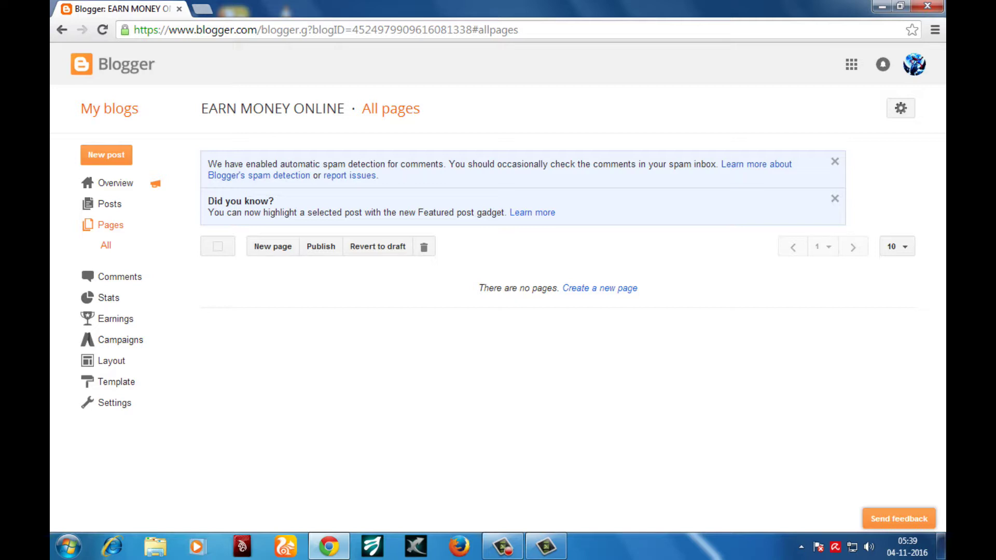
pyautogui.click(110, 204)
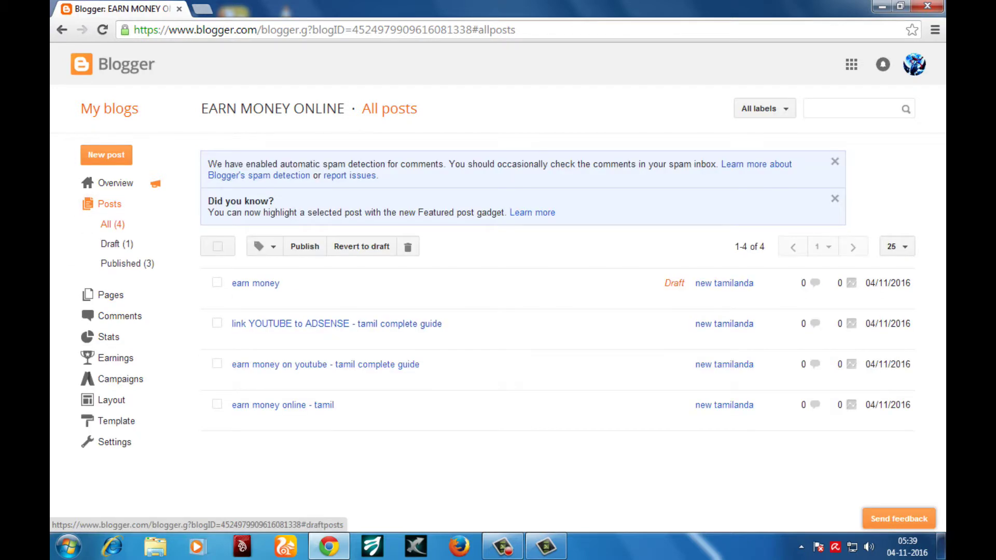
pyautogui.moveTo(311, 364)
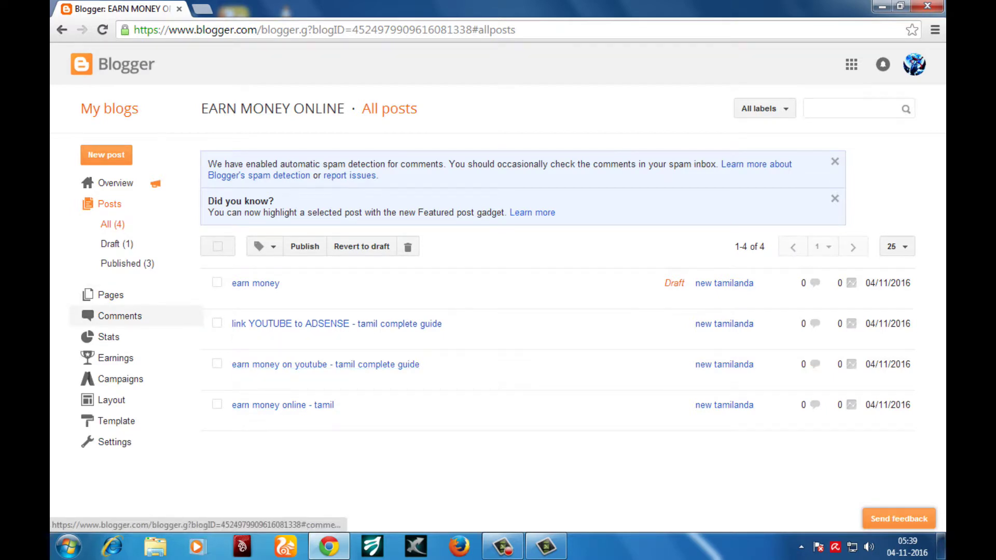
pyautogui.click(119, 316)
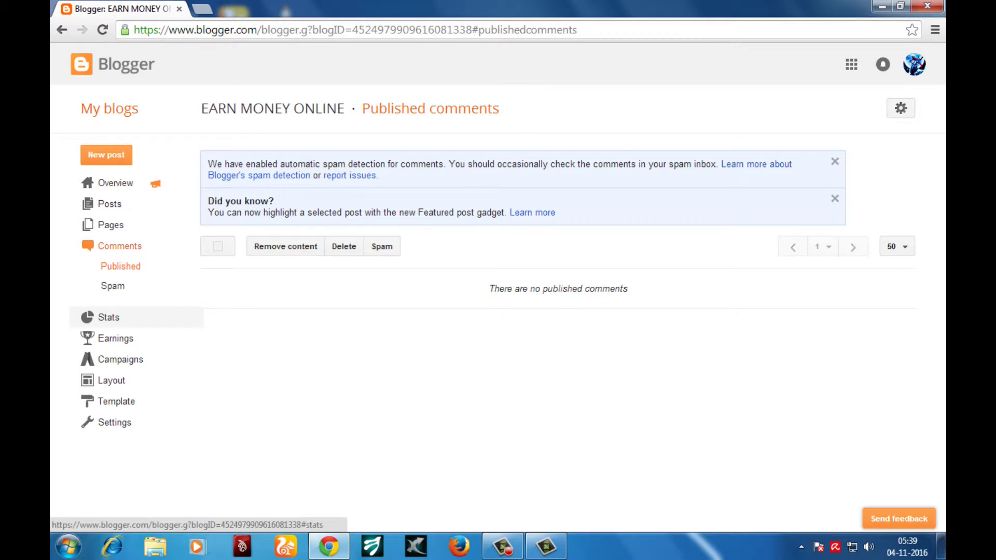
pyautogui.click(109, 317)
pyautogui.scroll(-1, 119, 329)
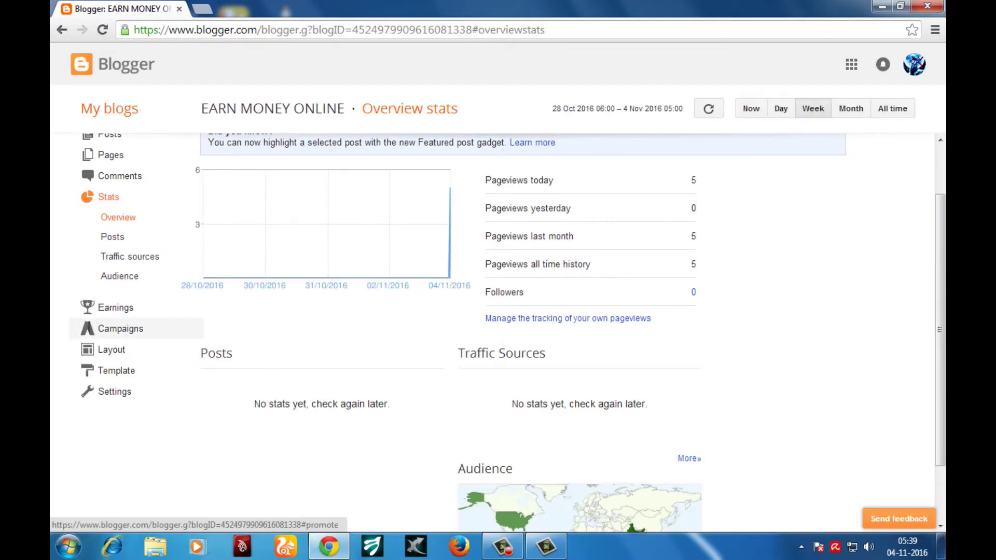
# Step: Look through the blog's overview stats, its AdSense earnings page and its campaigns page
pyautogui.scroll(-1, 119, 328)
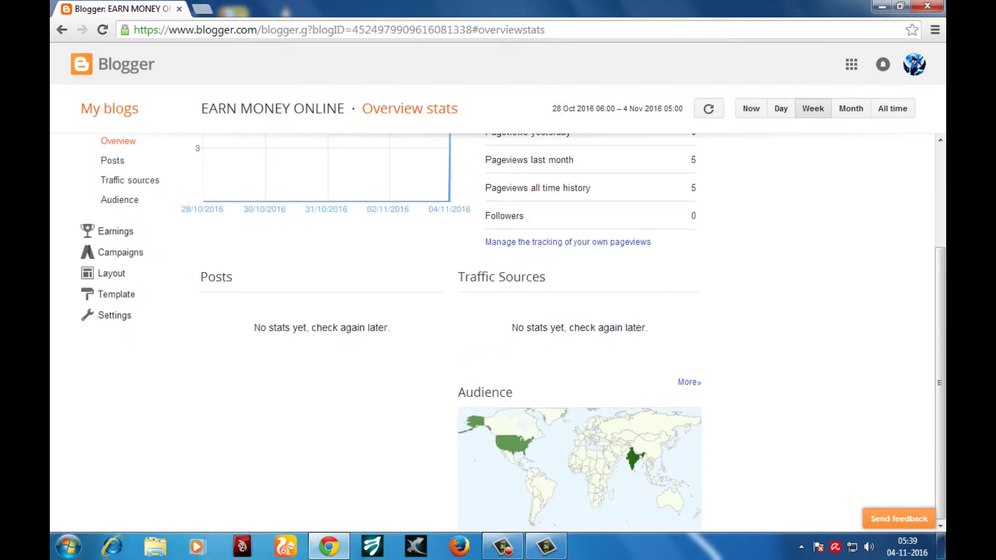
pyautogui.scroll(2, 119, 328)
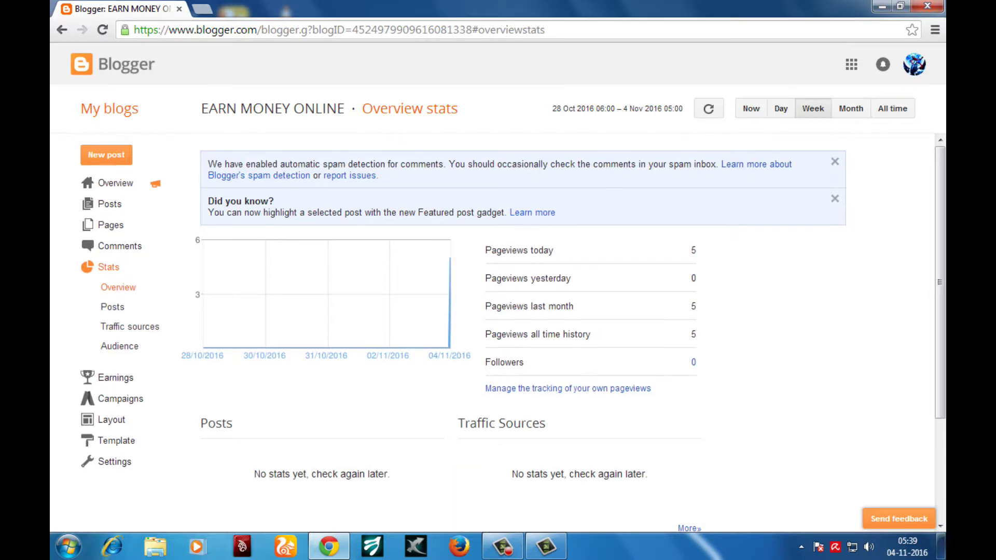
pyautogui.click(116, 377)
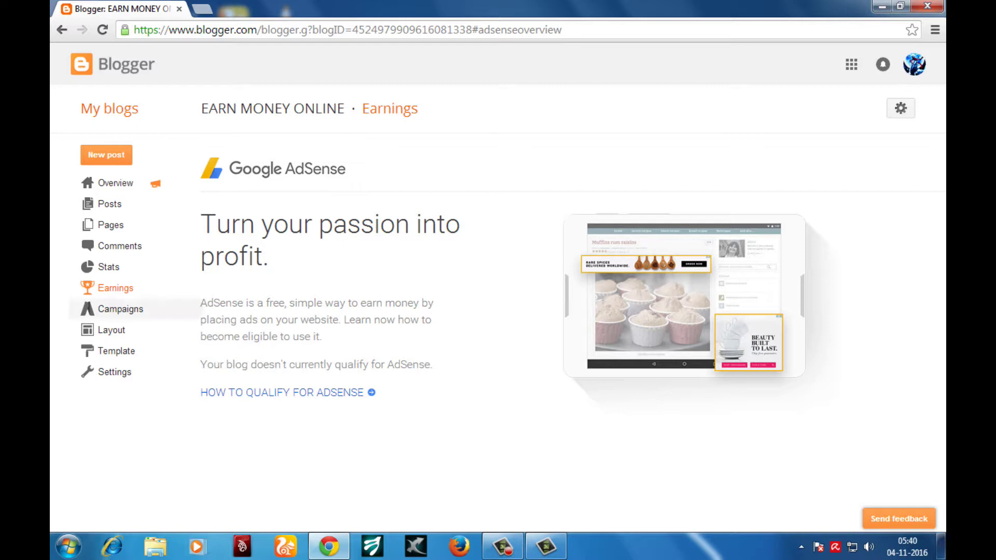
pyautogui.click(120, 308)
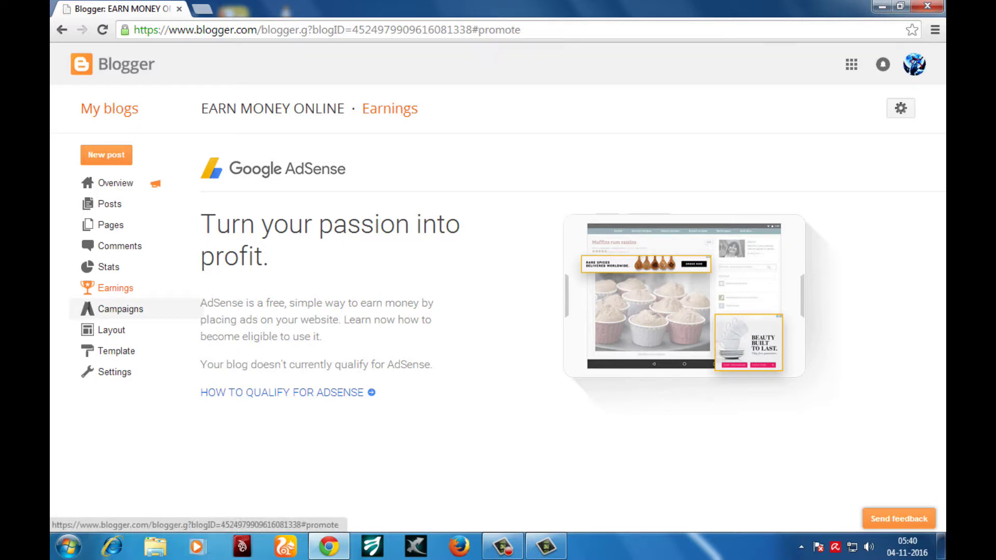
pyautogui.scroll(-1, 120, 324)
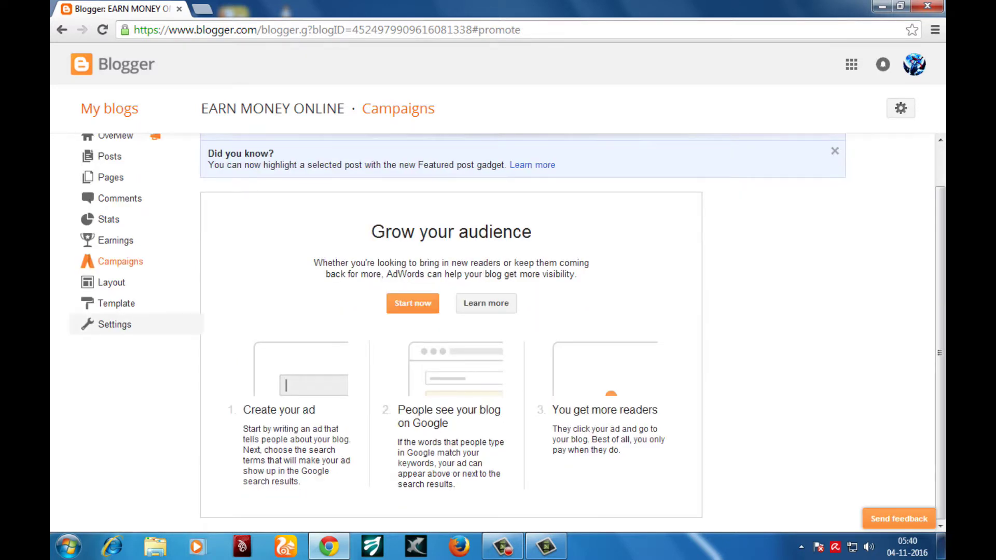
# Step: Examine the blog's layout from the favicon and navbar through to the main and sidebar sections
pyautogui.click(111, 282)
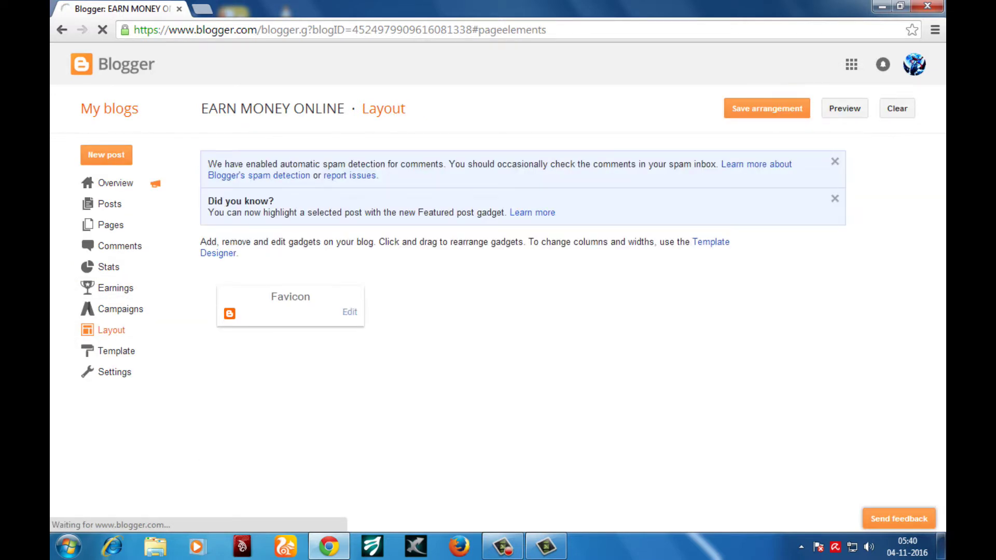
pyautogui.scroll(-3, 482, 332)
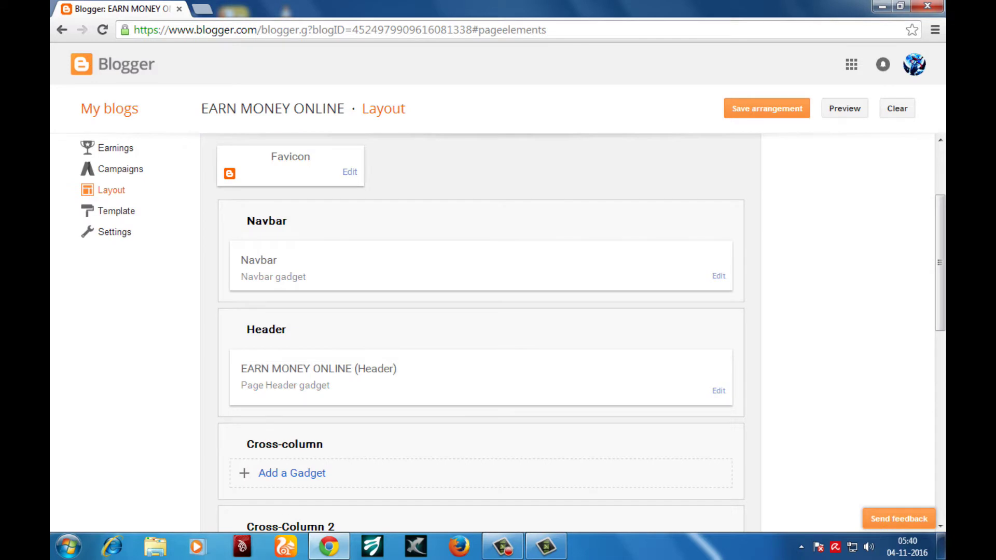
pyautogui.scroll(-2, 482, 332)
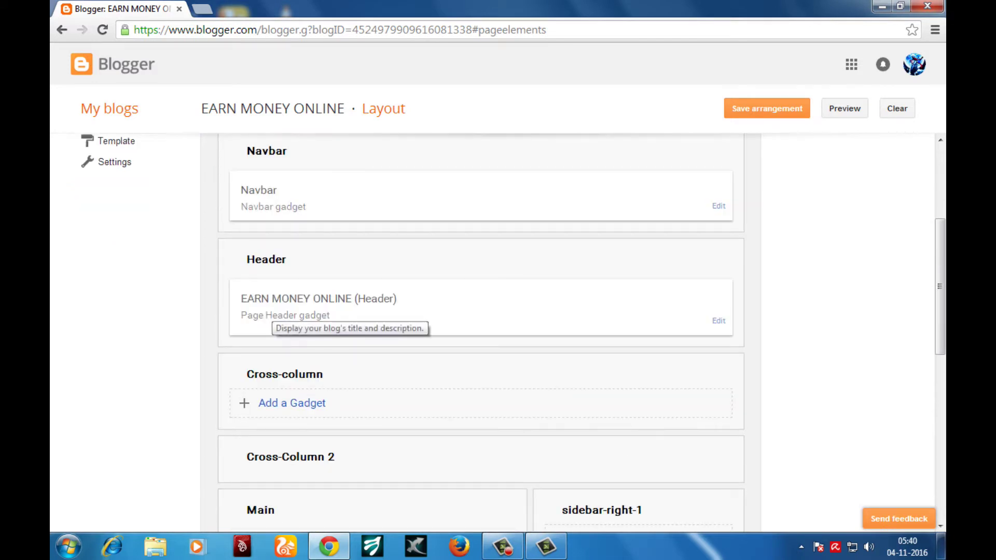
pyautogui.scroll(-3, 332, 322)
pyautogui.scroll(-1, 481, 332)
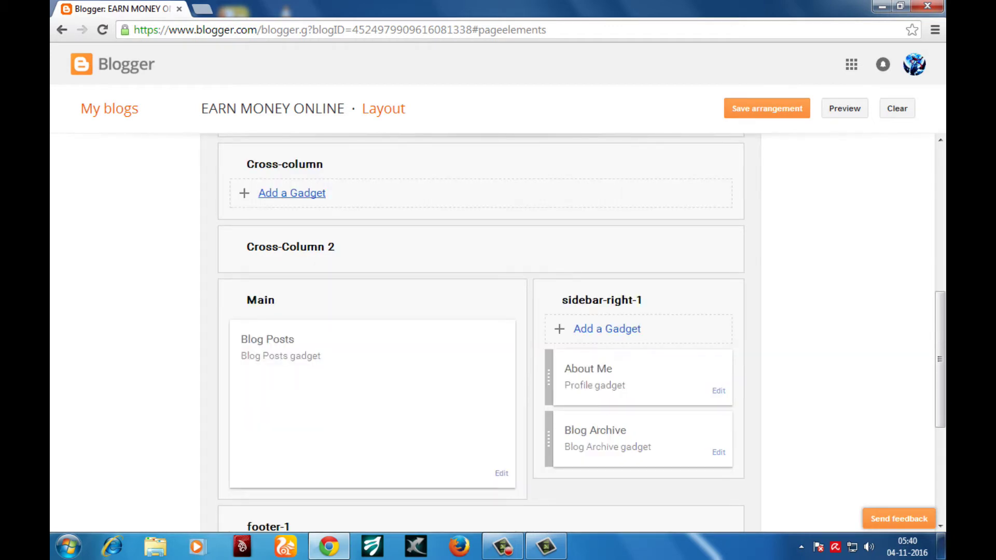
# Step: Inspect the gadgets offered for the Cross-column section, close the list without adding any, and view the rest of the layout
pyautogui.click(291, 193)
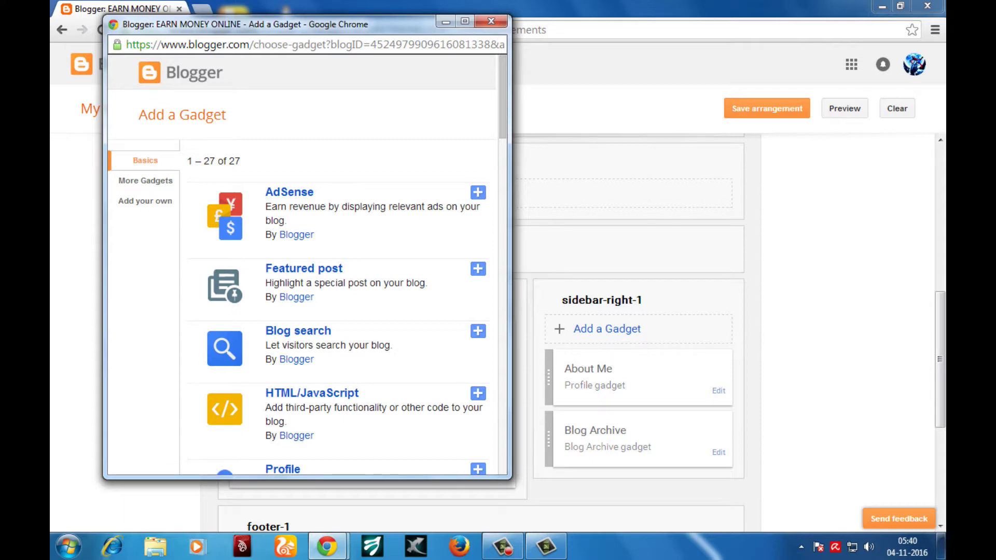
pyautogui.click(491, 20)
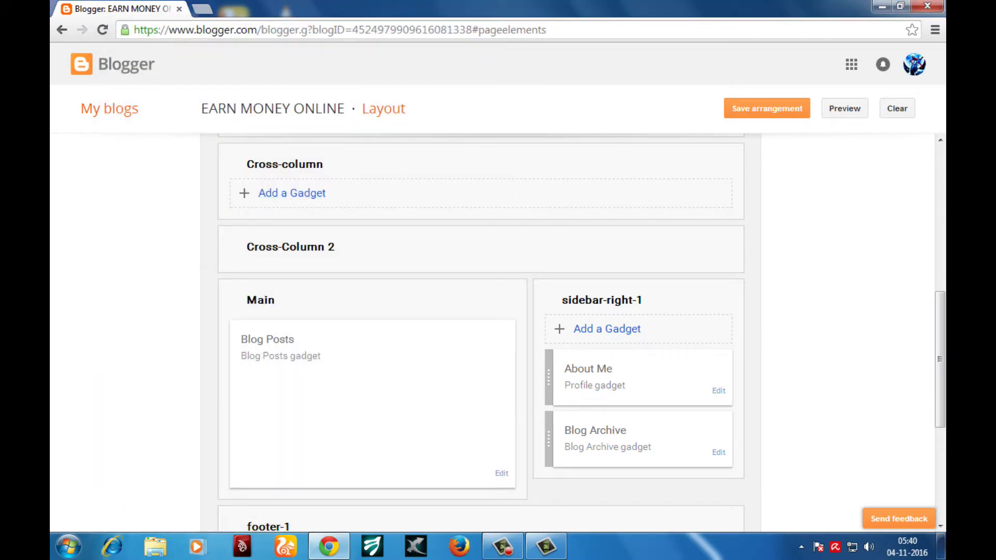
pyautogui.scroll(-5, 480, 332)
# Step: Browse the blog's template page, including the Simple, Dynamic Views, Picture Window and Awesome Inc. designs
pyautogui.scroll(7, 481, 332)
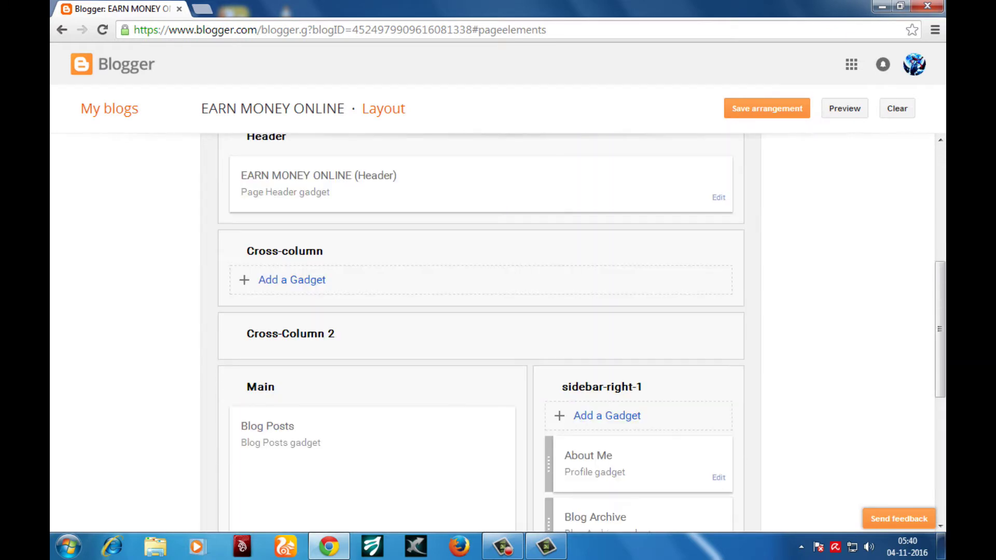
pyautogui.scroll(7, 481, 332)
pyautogui.click(117, 351)
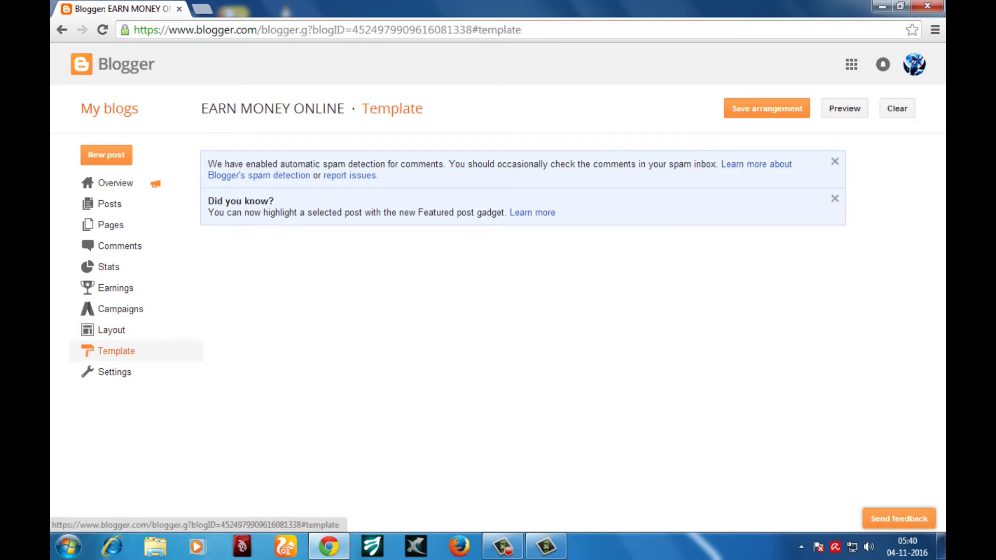
pyautogui.scroll(-1, 116, 351)
pyautogui.scroll(-8, 497, 332)
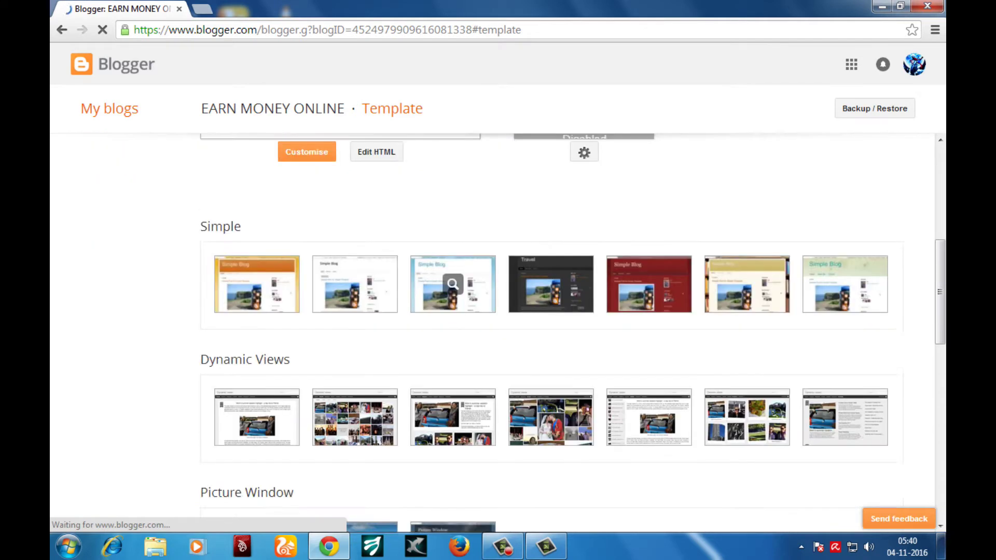
pyautogui.scroll(-1, 497, 331)
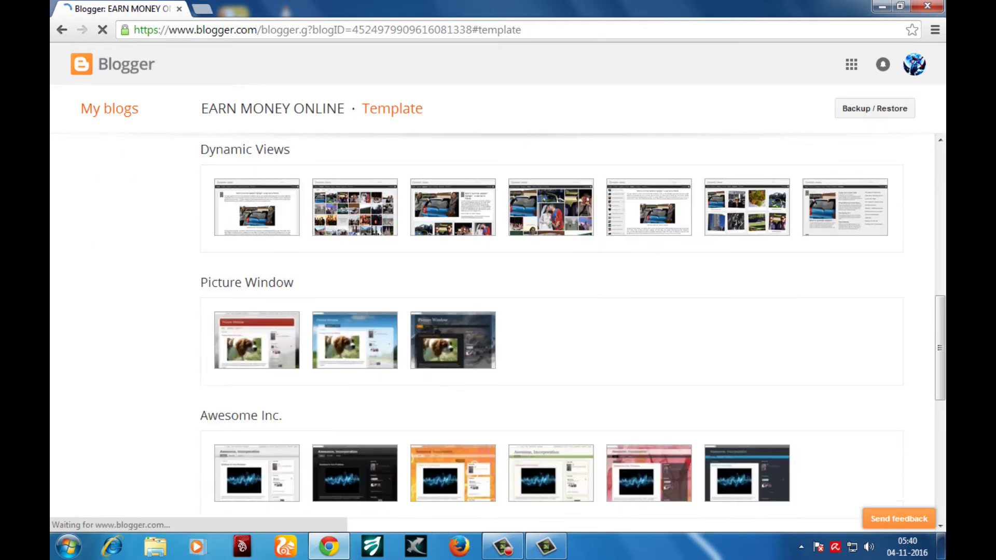